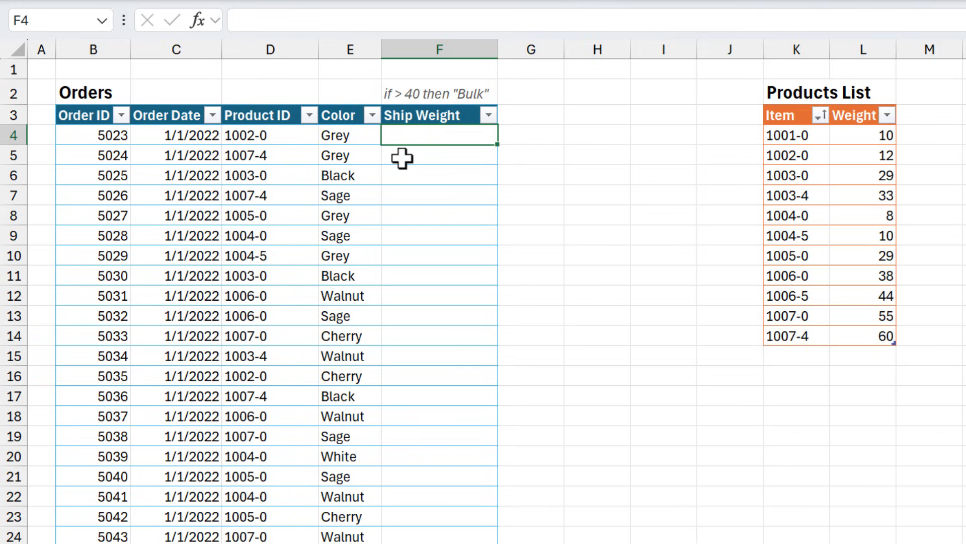
Enter an XLOOKUP in F4 that finds product ID D4 in $K$4:$K$14 and returns the weight from $L$4:$L$14
{"action": "type", "text": "=xl"}
{"action": "key", "text": "Tab"}
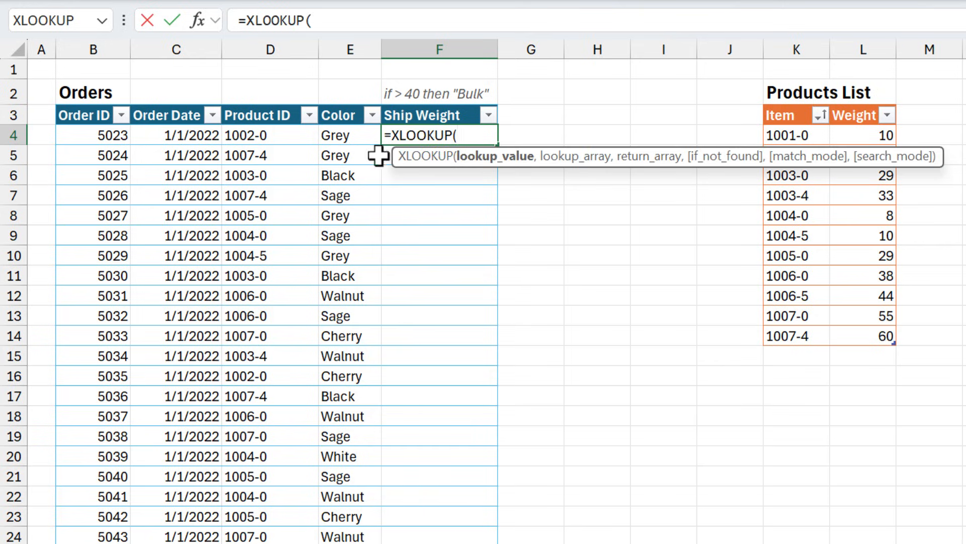
{"action": "left_click", "coordinate": [277, 136]}
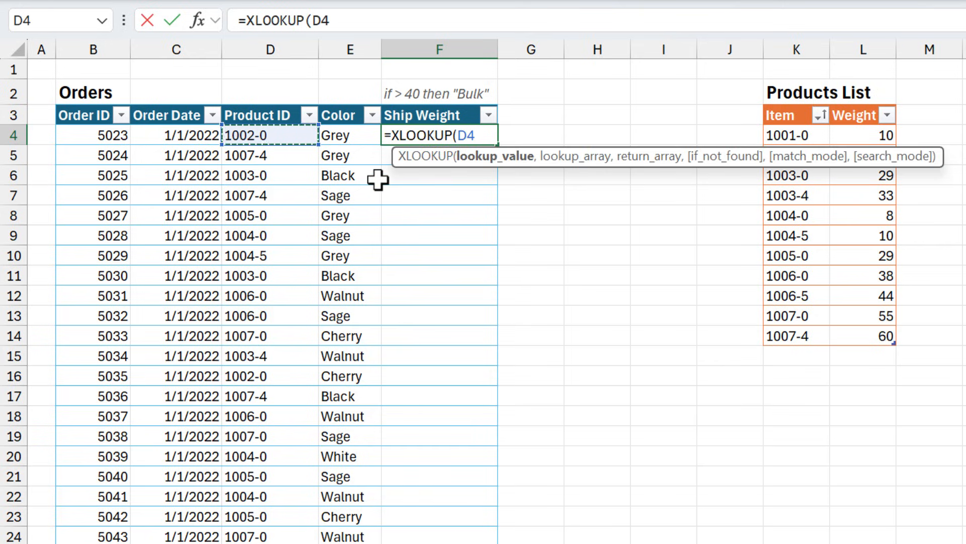
{"action": "type", "text": ","}
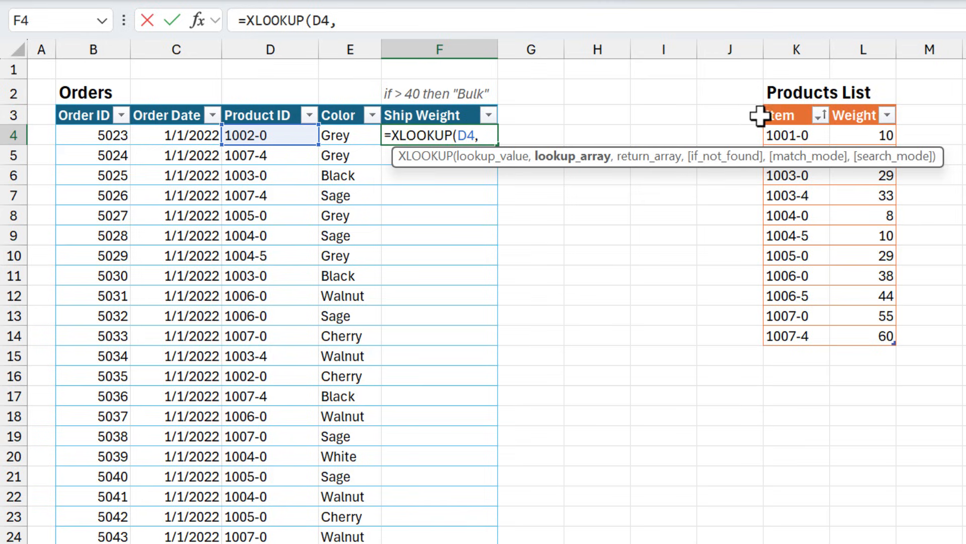
{"action": "left_click", "coordinate": [779, 106]}
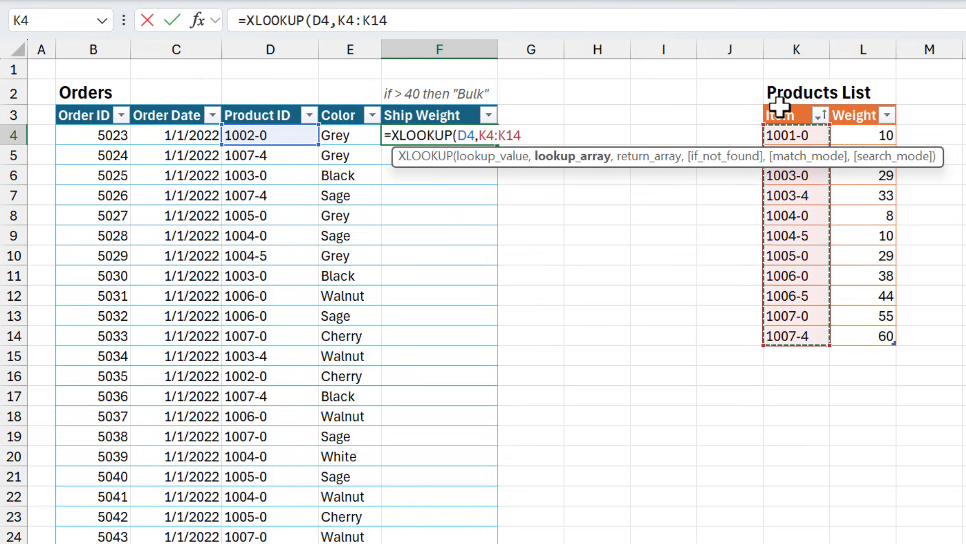
{"action": "key", "text": "F4"}
{"action": "type", "text": ","}
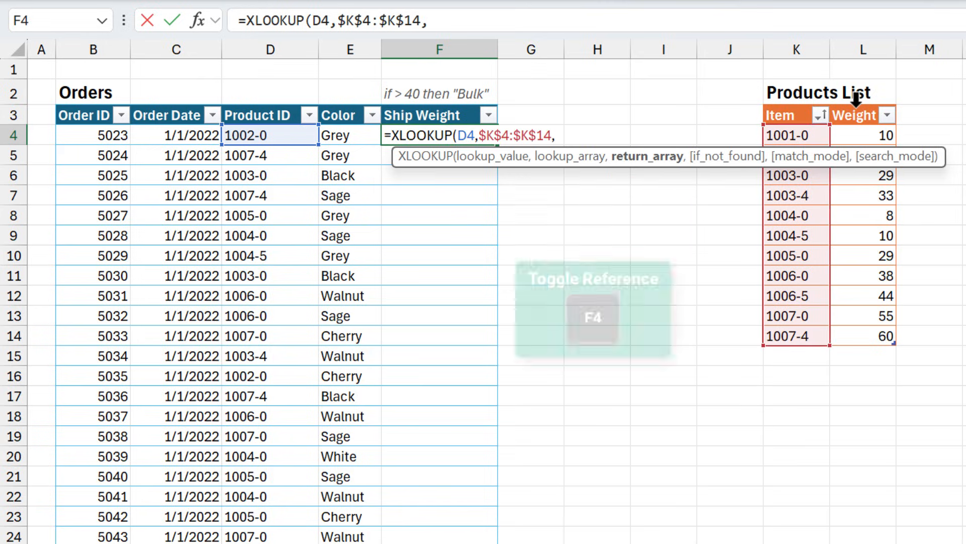
{"action": "left_click", "coordinate": [856, 106]}
{"action": "key", "text": "F4"}
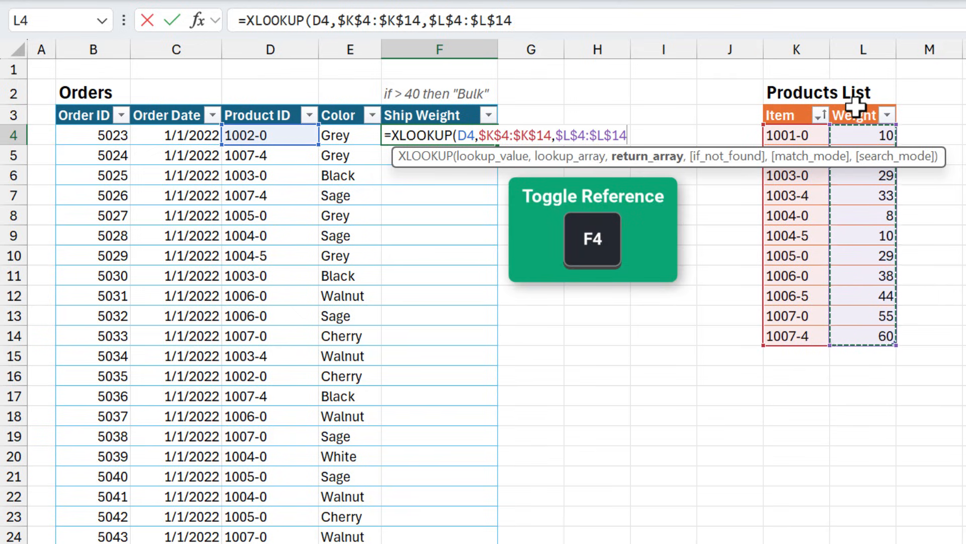
{"action": "key", "text": "Return"}
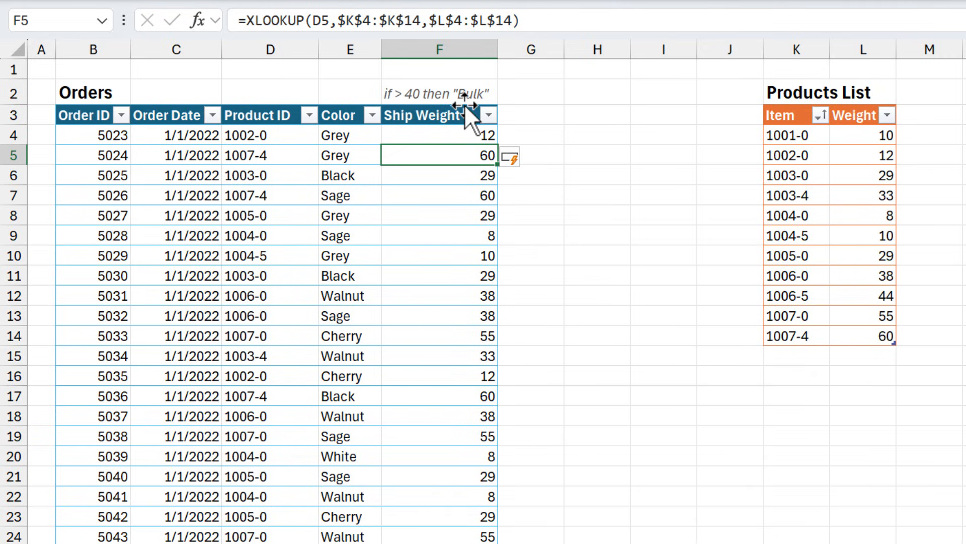
Wrap the XLOOKUP in F4 in an IF function that tests for >40 and returns "BULK" when true
{"action": "left_click", "coordinate": [455, 137]}
{"action": "double_click", "coordinate": [453, 137]}
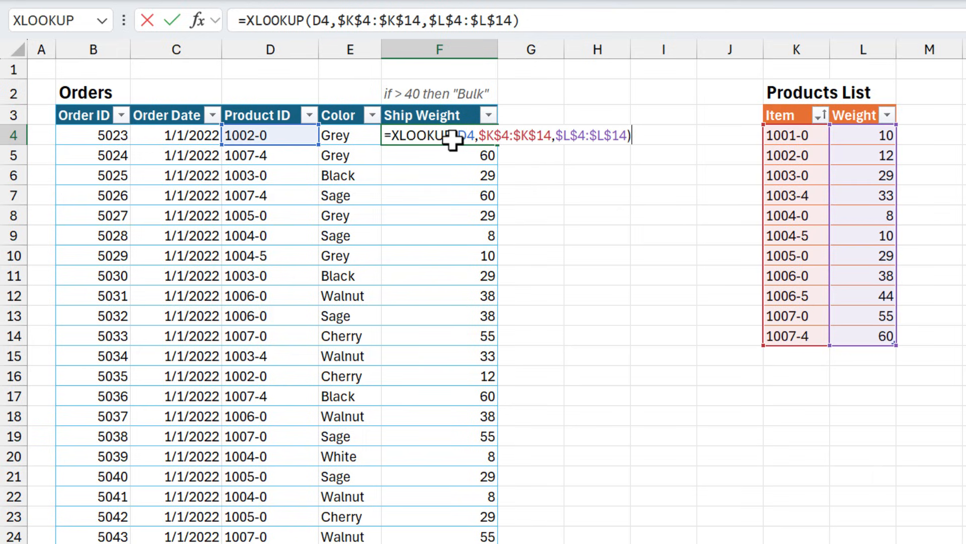
{"action": "left_click", "coordinate": [392, 136]}
{"action": "type", "text": "if"}
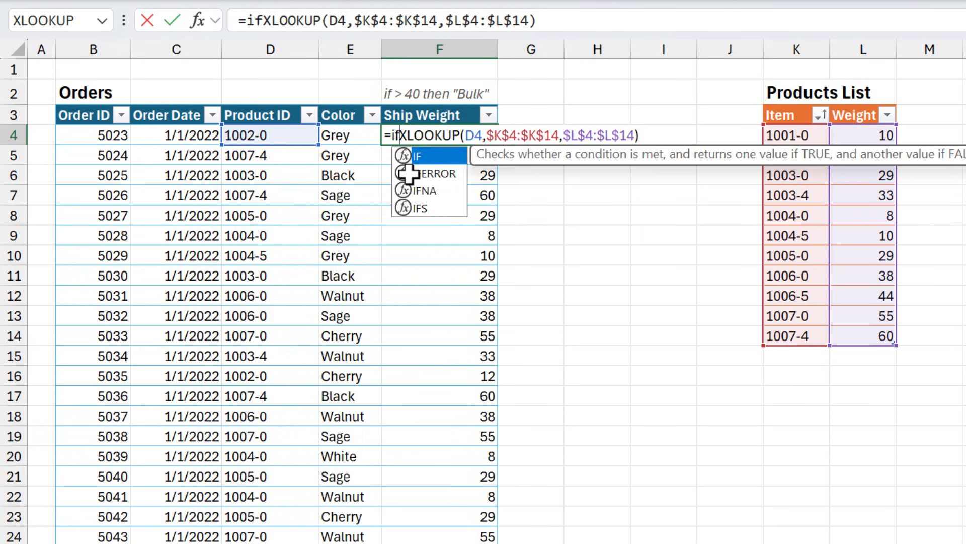
{"action": "key", "text": "Tab"}
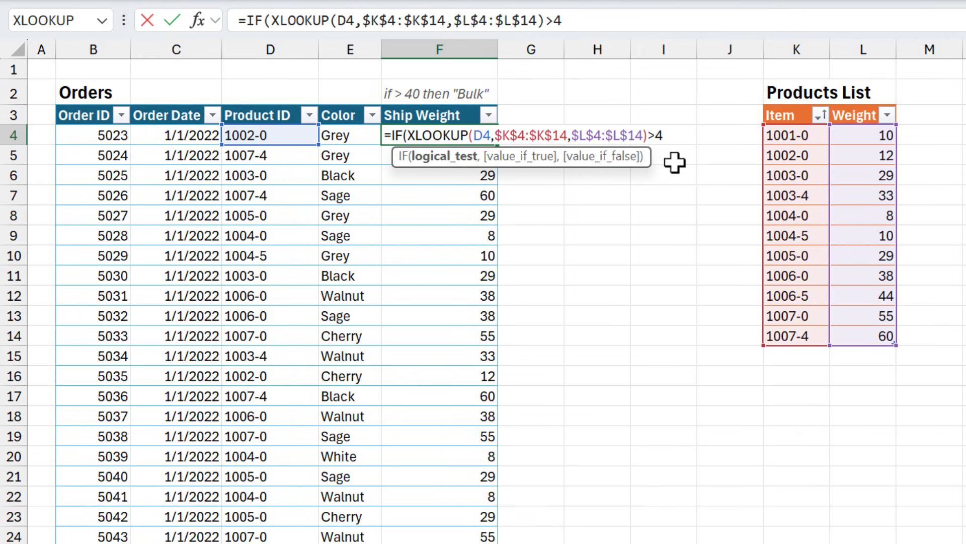
{"action": "type", "text": ",\"BUL"}
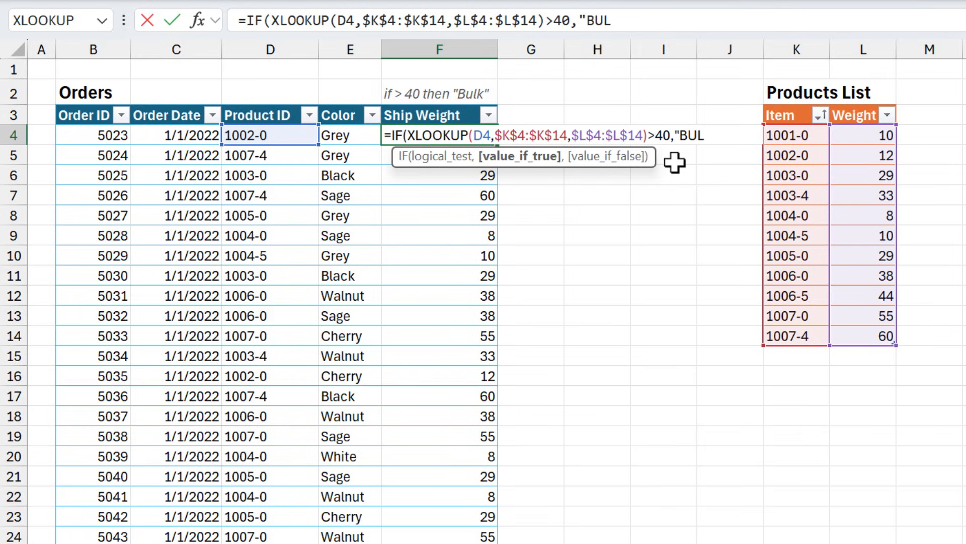
{"action": "type", "text": "K\","}
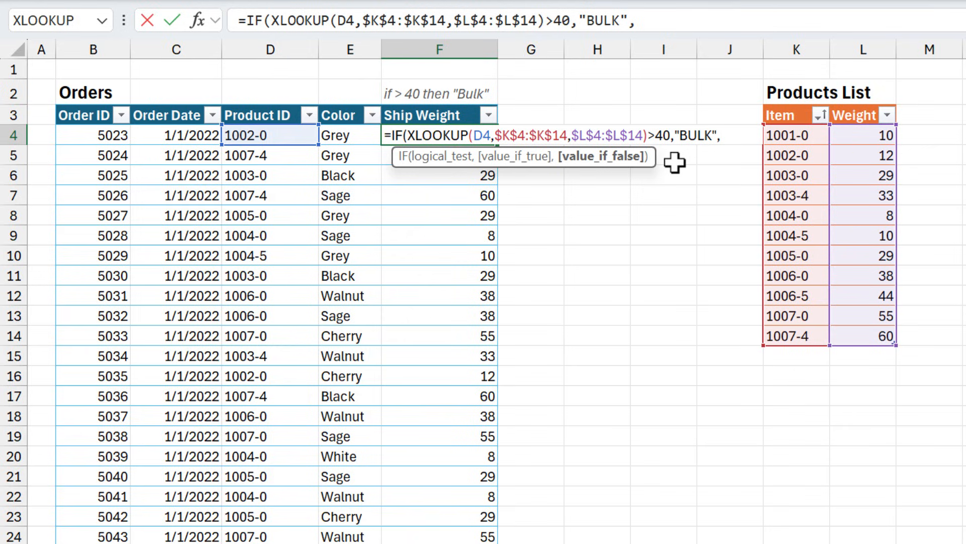
Copy the XLOOKUP expression into the IF function's value-if-false argument and commit the completed formula in F4
{"action": "left_click_drag", "start_coordinate": [647, 135], "coordinate": [407, 135]}
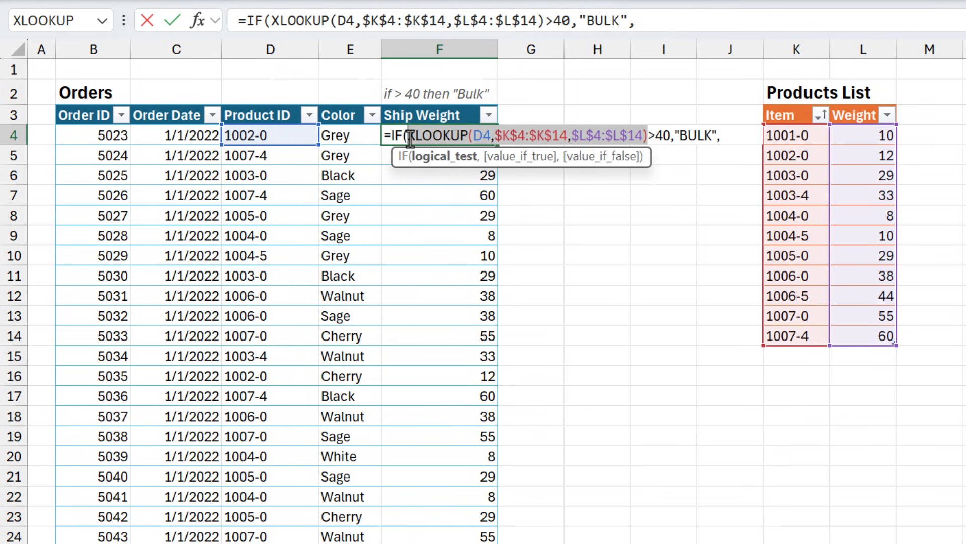
{"action": "left_click", "coordinate": [728, 136]}
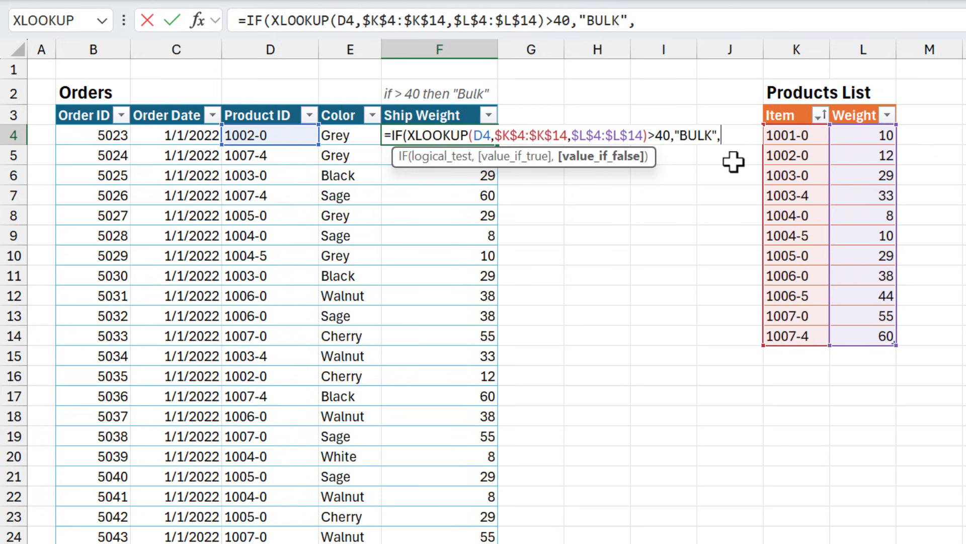
{"action": "key", "text": "ctrl+v"}
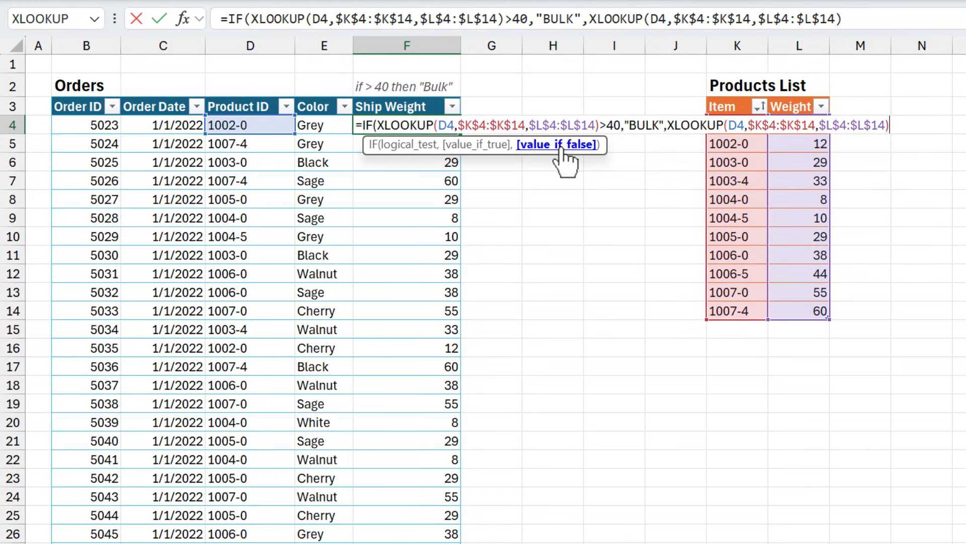
{"action": "left_click", "coordinate": [899, 128]}
{"action": "type", "text": ")"}
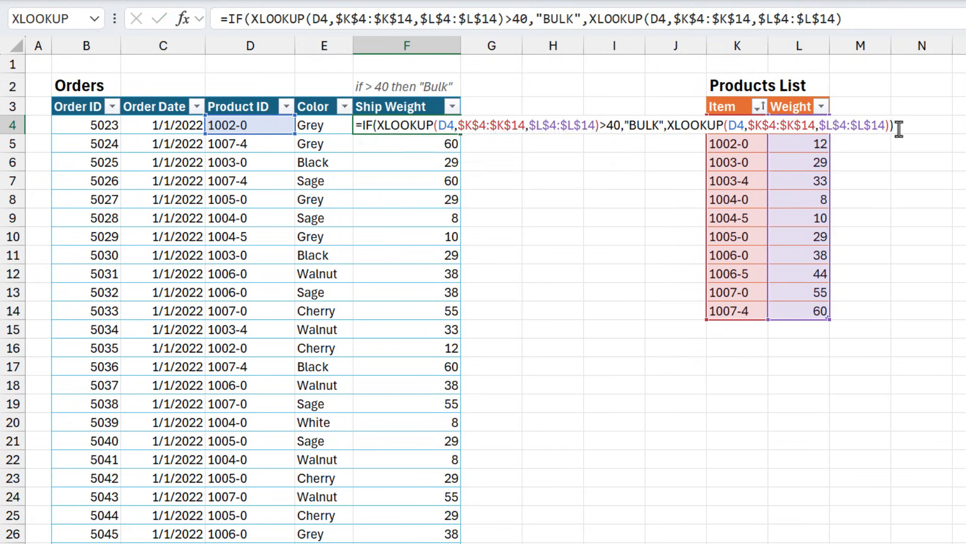
{"action": "key", "text": "Return"}
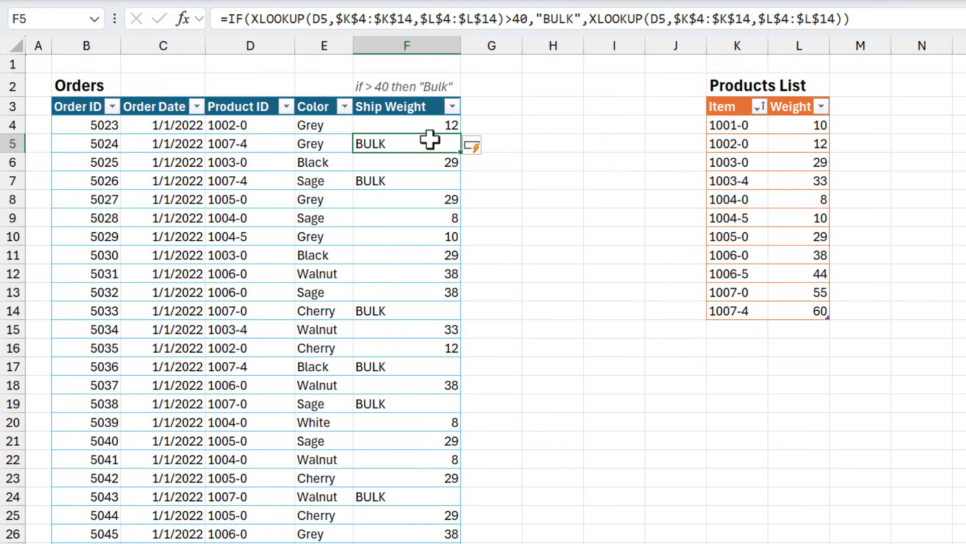
Edit the formula in F4 to begin with a LET function whose first name is wt
{"action": "left_click", "coordinate": [405, 126]}
{"action": "key", "text": "F2"}
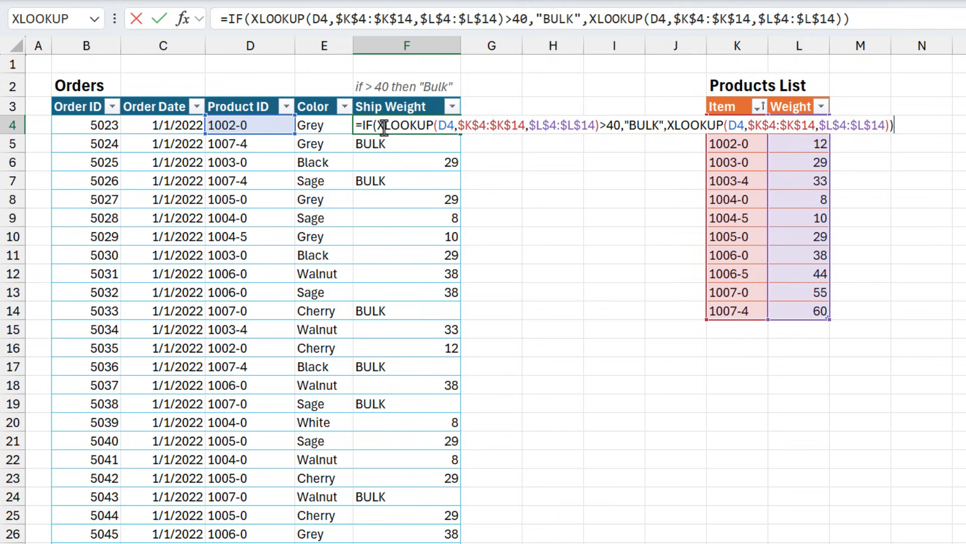
{"action": "left_click_drag", "start_coordinate": [378, 125], "coordinate": [601, 125]}
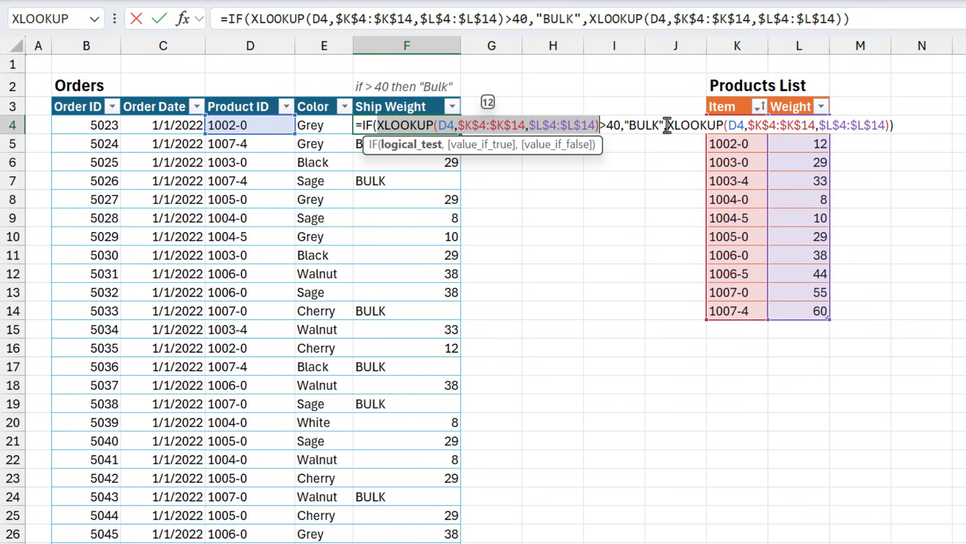
{"action": "left_click_drag", "start_coordinate": [667, 125], "coordinate": [889, 125]}
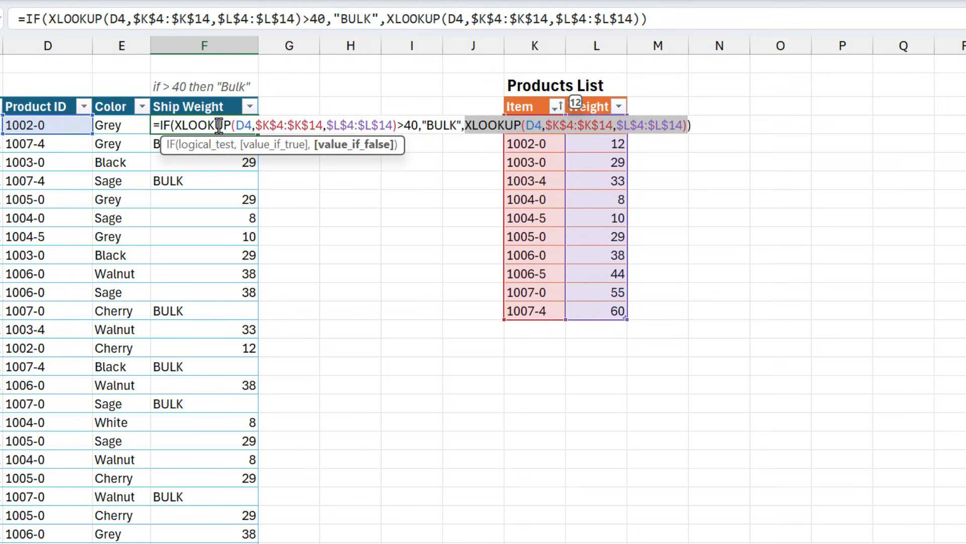
{"action": "left_click", "coordinate": [160, 125]}
{"action": "type", "text": "let"}
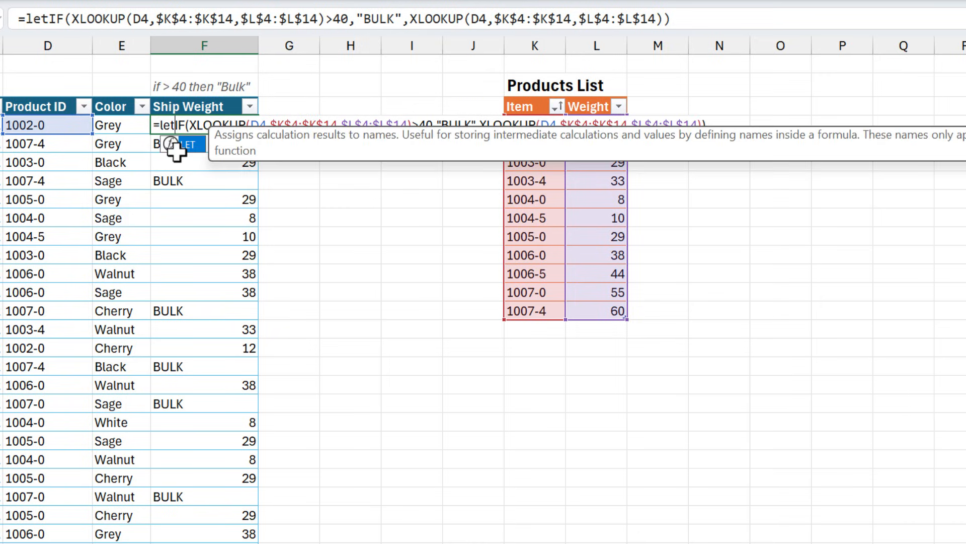
{"action": "key", "text": "Tab"}
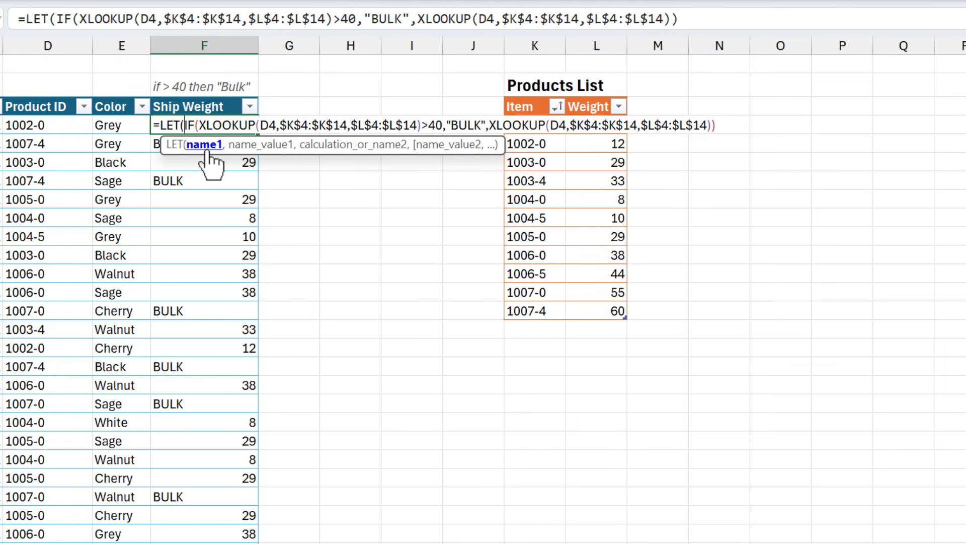
{"action": "type", "text": "wt"}
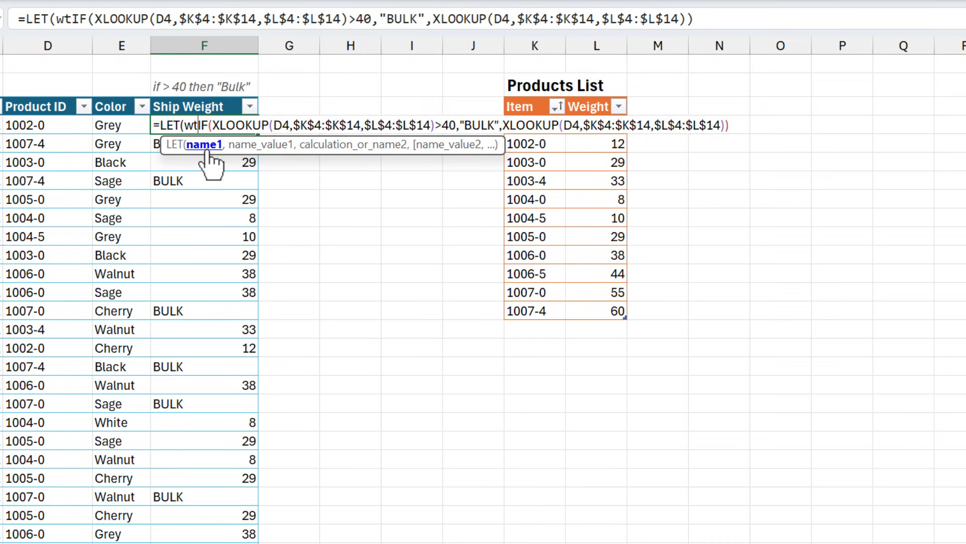
{"action": "type", "text": ","}
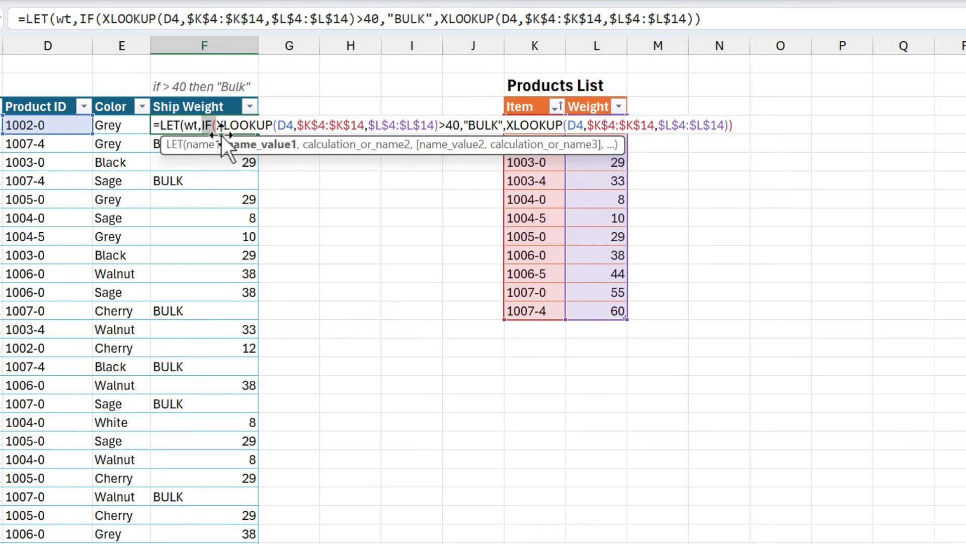
Remove the IF opening before the first XLOOKUP so that XLOOKUP alone is the value of wt, followed by a comma
{"action": "key", "text": "BackSpace"}
{"action": "key", "text": "BackSpace"}
{"action": "key", "text": "BackSpace"}
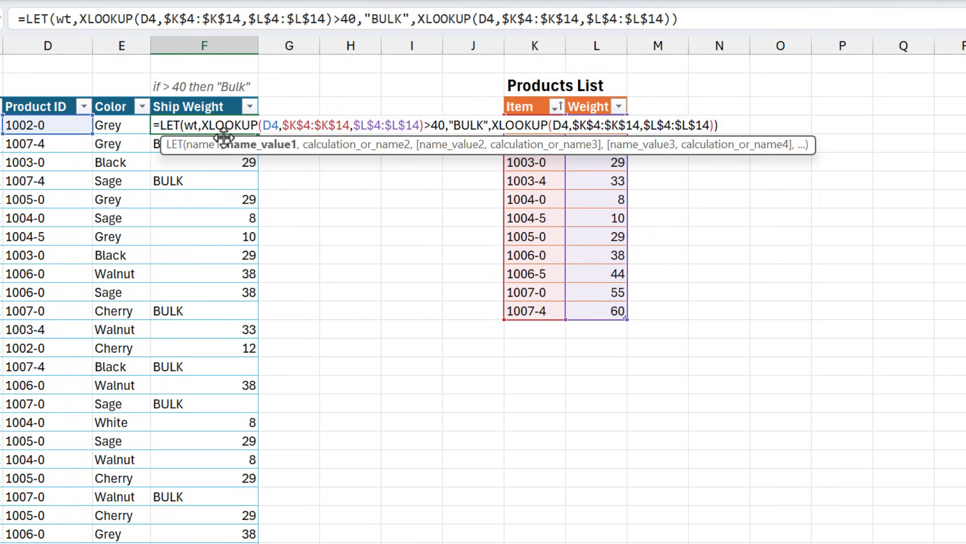
{"action": "left_click_drag", "start_coordinate": [207, 128], "coordinate": [423, 127]}
{"action": "left_click", "coordinate": [423, 127]}
{"action": "type", "text": ","}
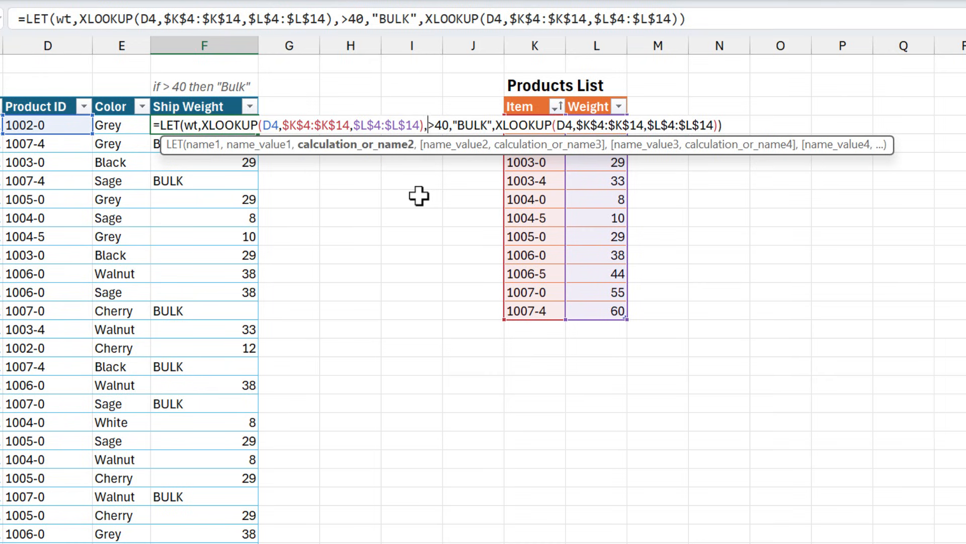
Insert an IF function as LET's calculation, using wt in front of >40 as its logical test
{"action": "left_click", "coordinate": [257, 151]}
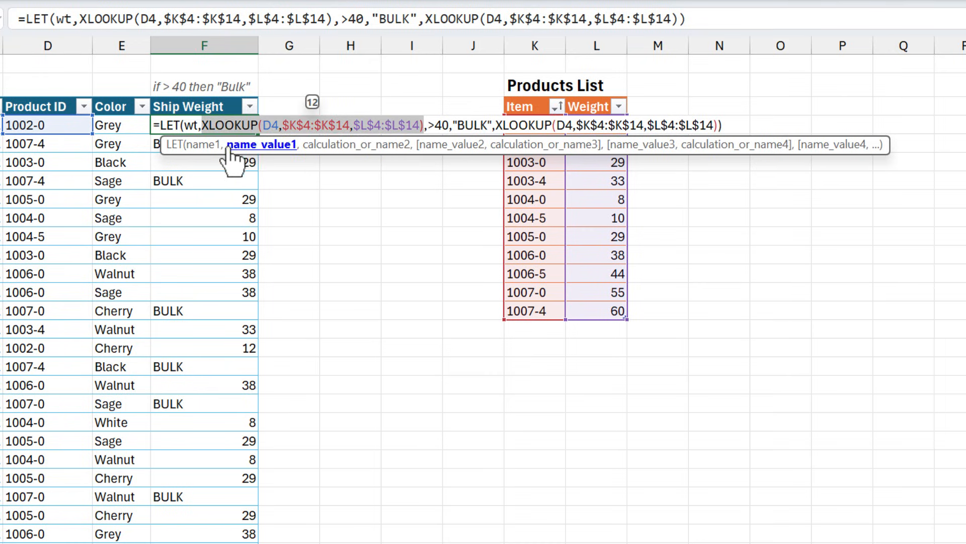
{"action": "left_click", "coordinate": [204, 148]}
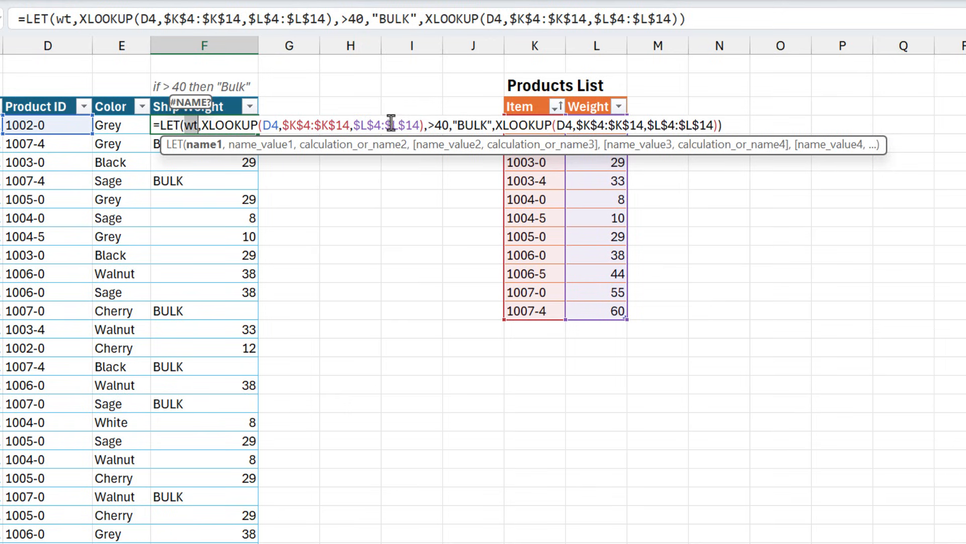
{"action": "left_click", "coordinate": [427, 125]}
{"action": "type", "text": ","}
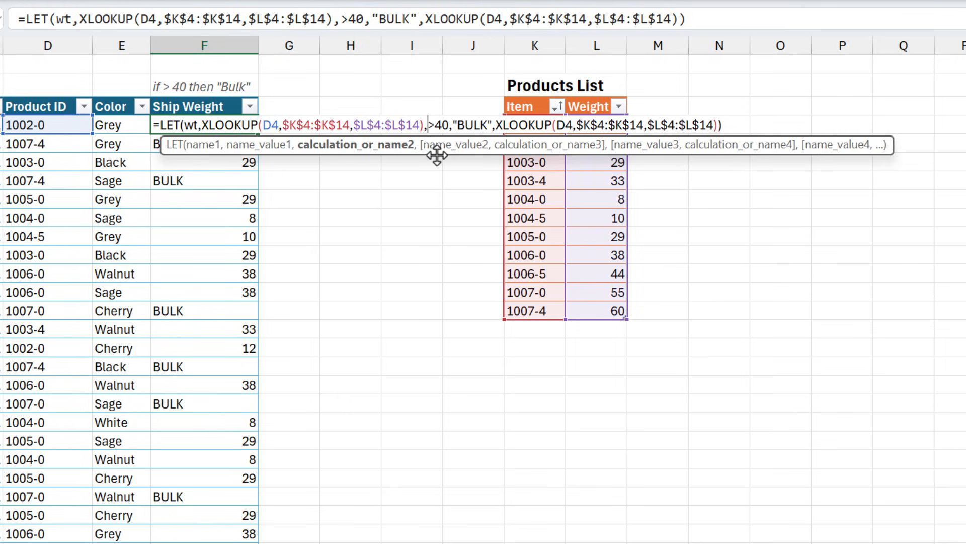
{"action": "type", "text": "if"}
{"action": "key", "text": "Tab"}
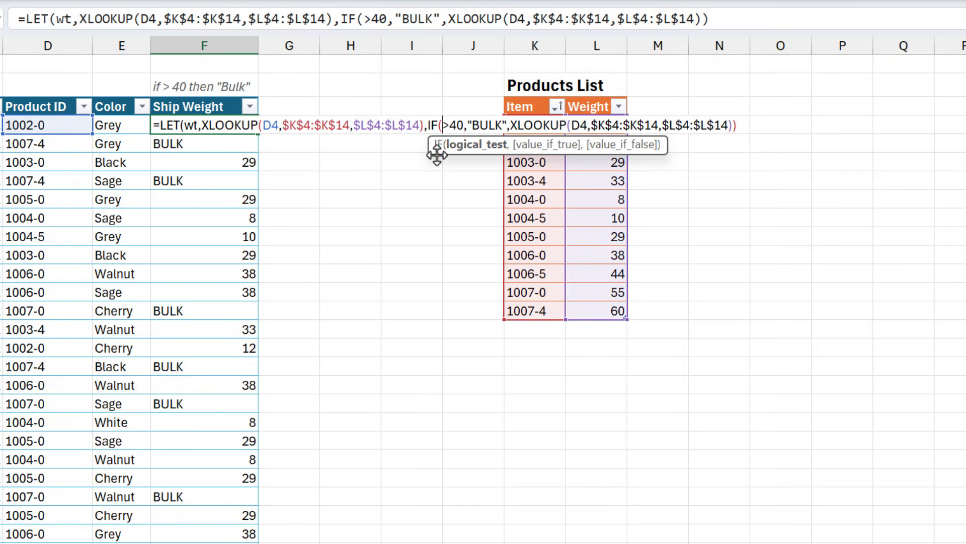
{"action": "type", "text": "wt"}
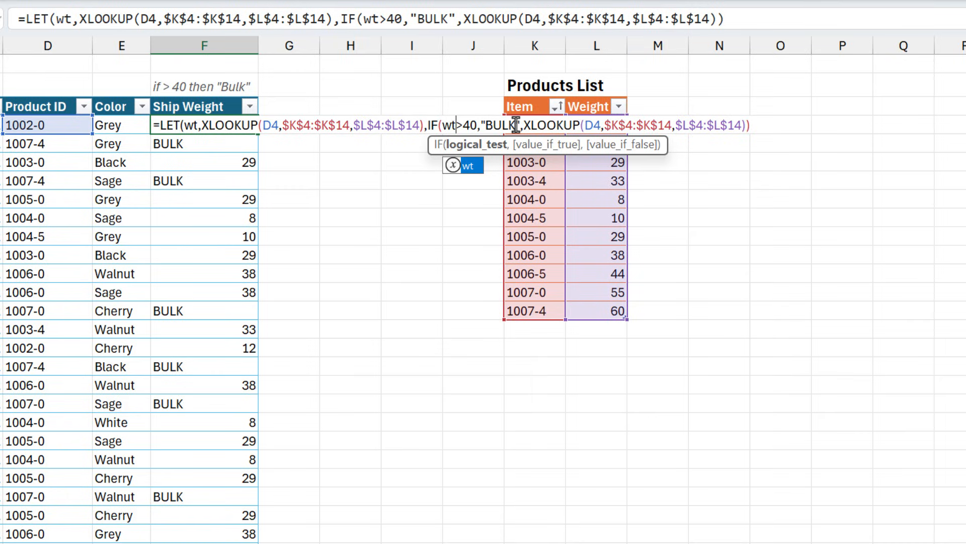
Replace the second XLOOKUP with wt as the value-if-false argument and commit the LET formula
{"action": "left_click_drag", "start_coordinate": [524, 125], "coordinate": [745, 123]}
{"action": "type", "text": "wt"}
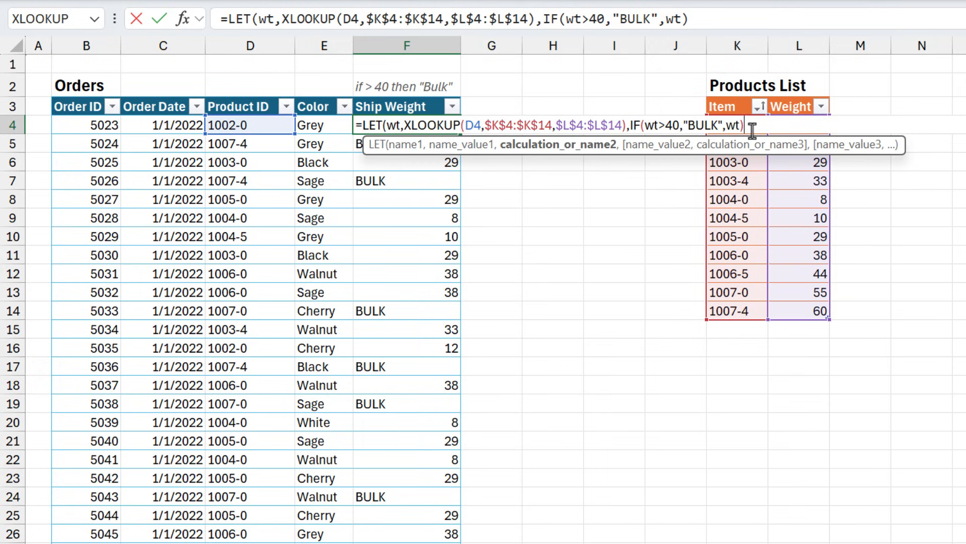
{"action": "key", "text": "Return"}
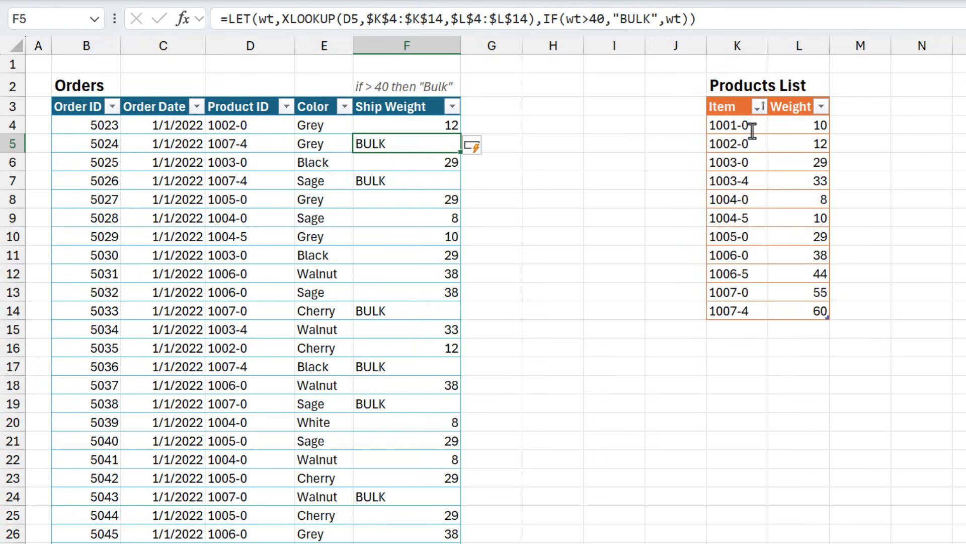
Examine the LET formula in F5, highlighting its XLOOKUP value and its IF calculation in turn
{"action": "double_click", "coordinate": [421, 146]}
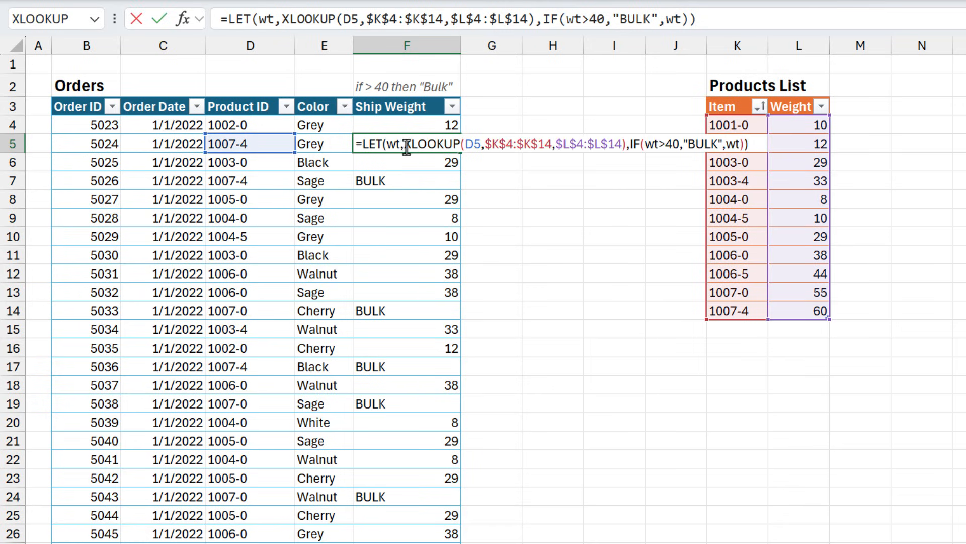
{"action": "left_click_drag", "start_coordinate": [404, 145], "coordinate": [628, 145]}
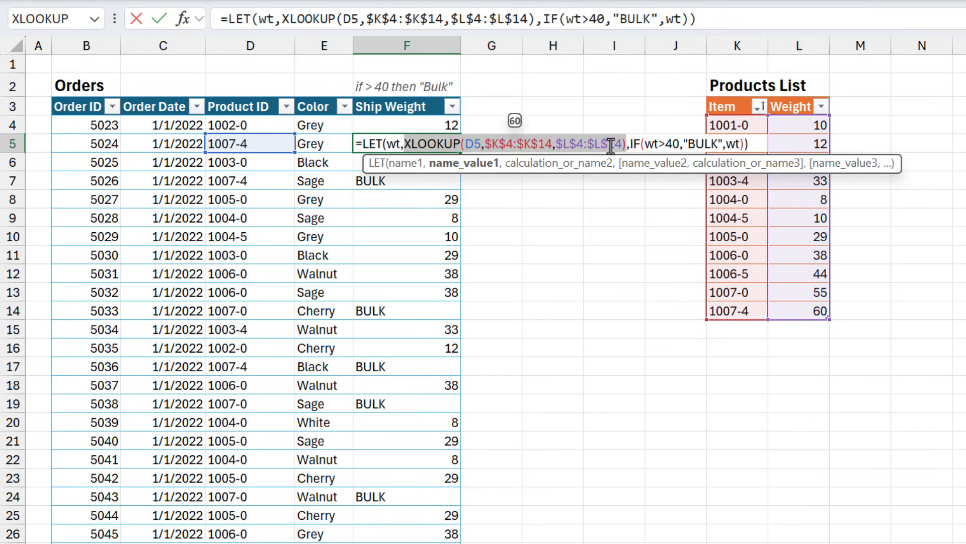
{"action": "left_click", "coordinate": [629, 144]}
{"action": "left_click_drag", "start_coordinate": [635, 144], "coordinate": [738, 145]}
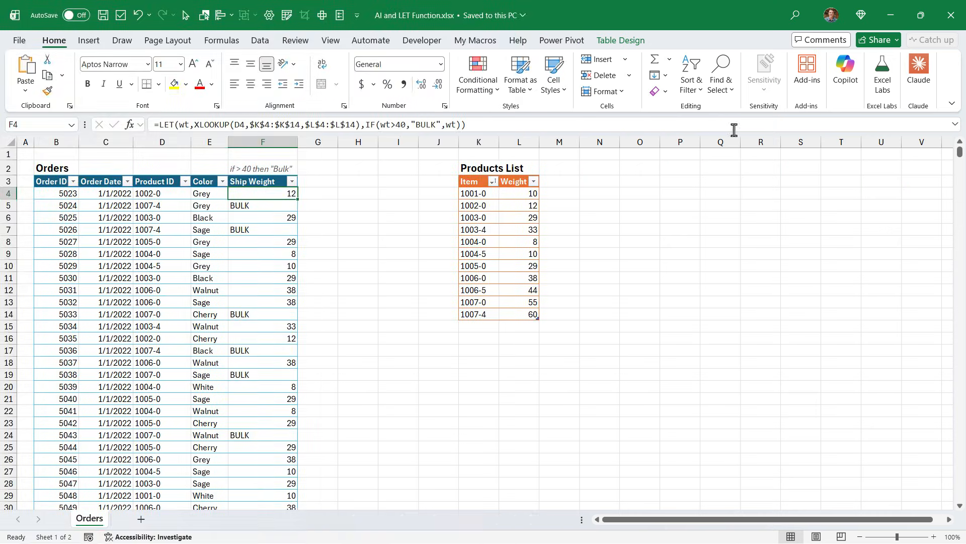
Expand the formula bar and split F4's formula into lines after LET(, after the XLOOKUP argument and before the final parenthesis, then commit it
{"action": "left_click", "coordinate": [955, 125]}
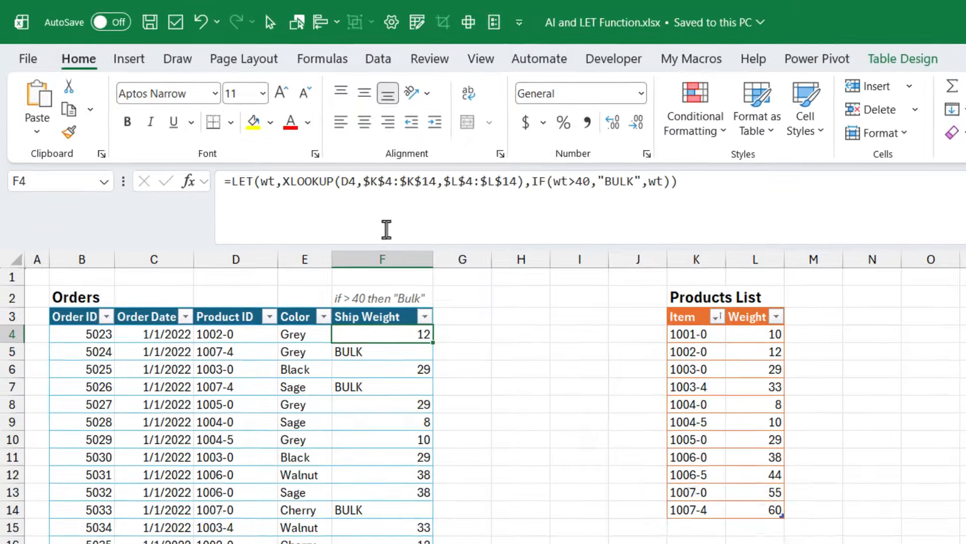
{"action": "left_click", "coordinate": [261, 183]}
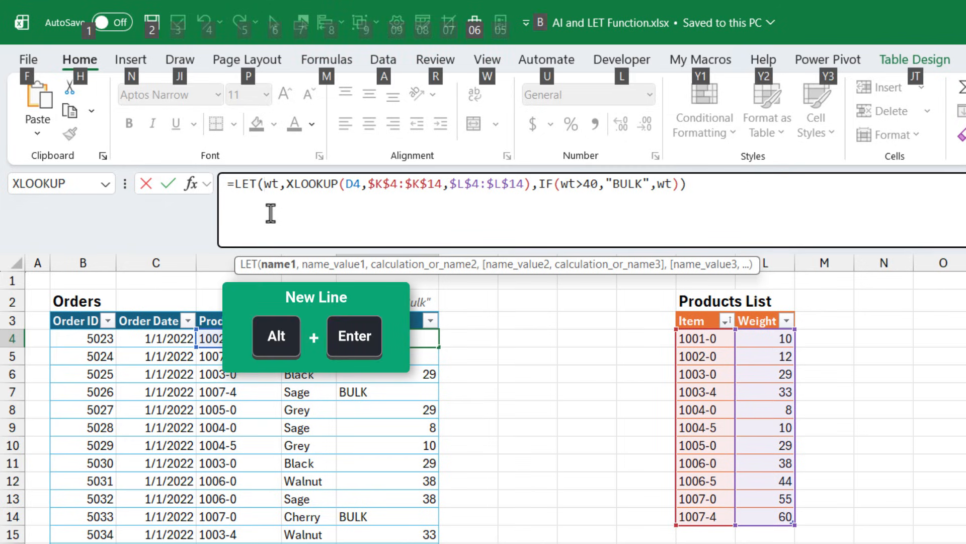
{"action": "key", "text": "alt+Return"}
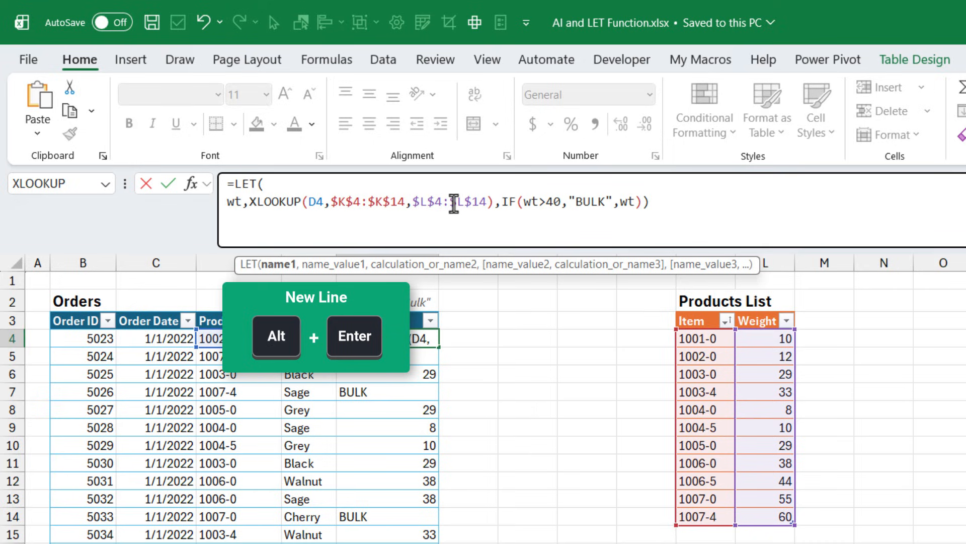
{"action": "left_click", "coordinate": [499, 203]}
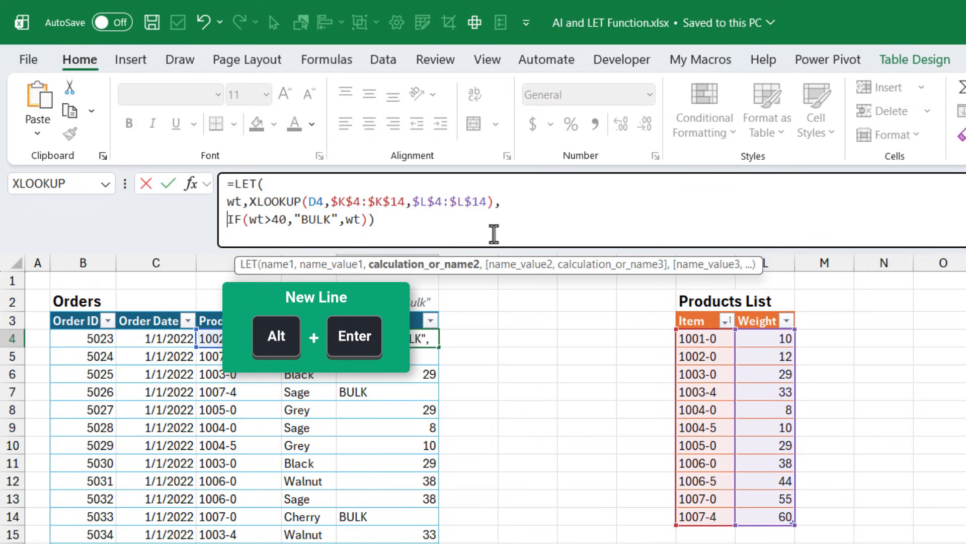
{"action": "left_click", "coordinate": [370, 219]}
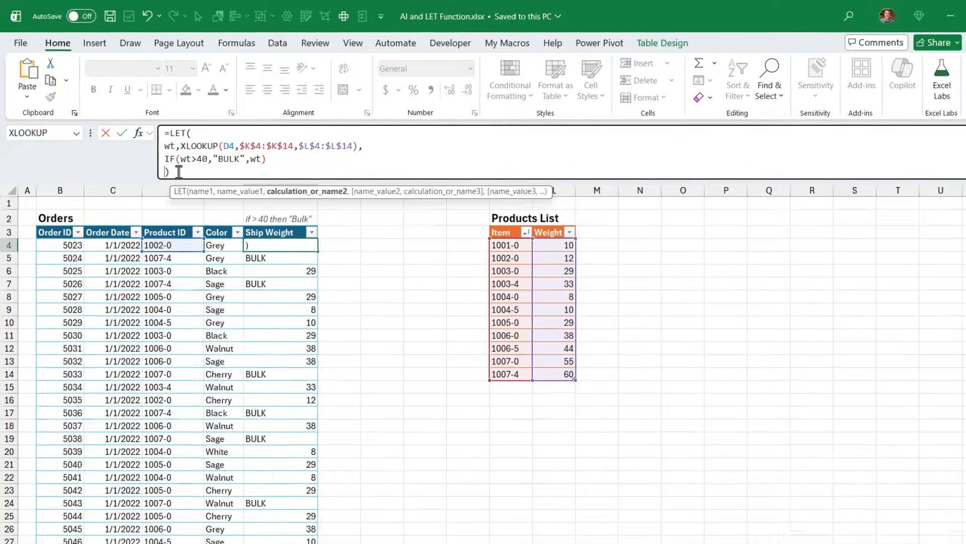
{"action": "key", "text": "Return"}
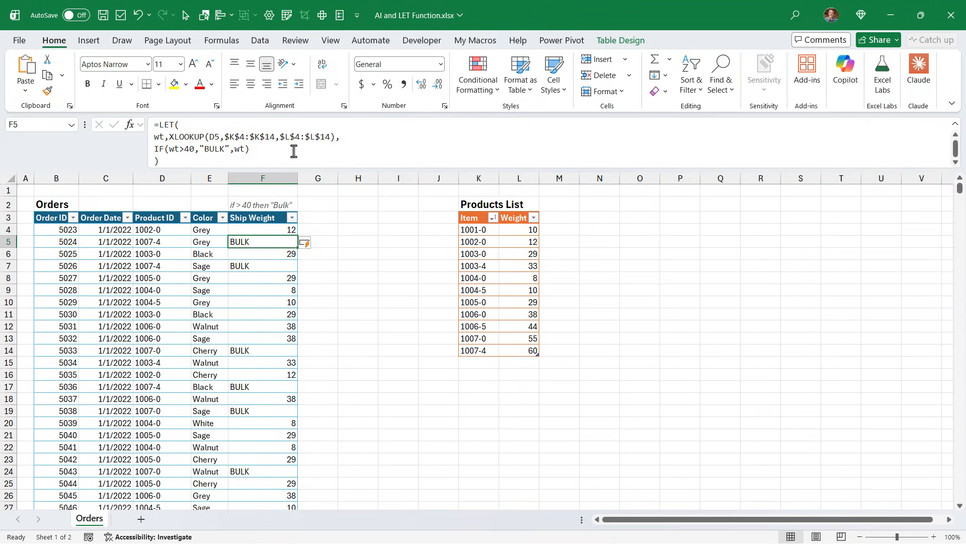
Collapse the formula bar to one line and enlarge it again to show all four lines of F5's formula
{"action": "left_click", "coordinate": [955, 123]}
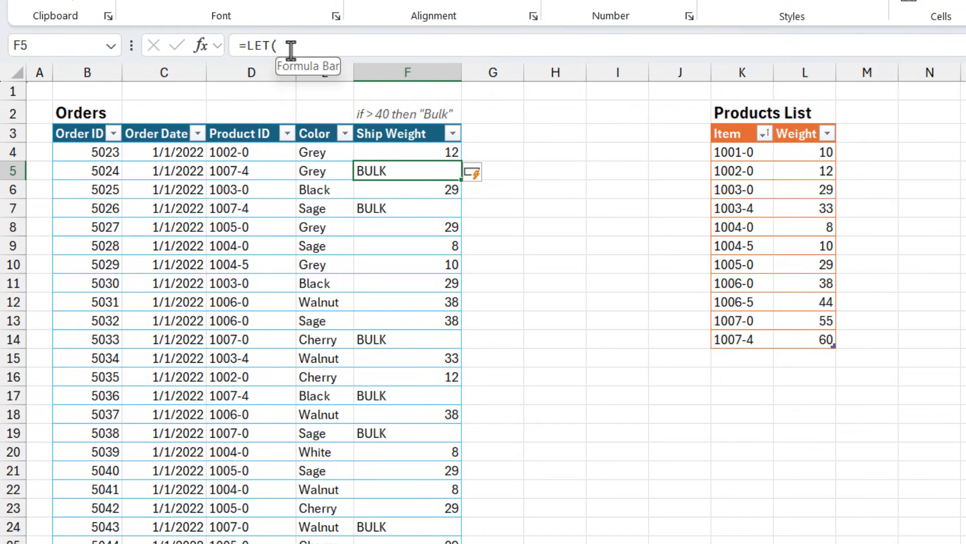
{"action": "left_click_drag", "start_coordinate": [260, 57], "coordinate": [256, 132]}
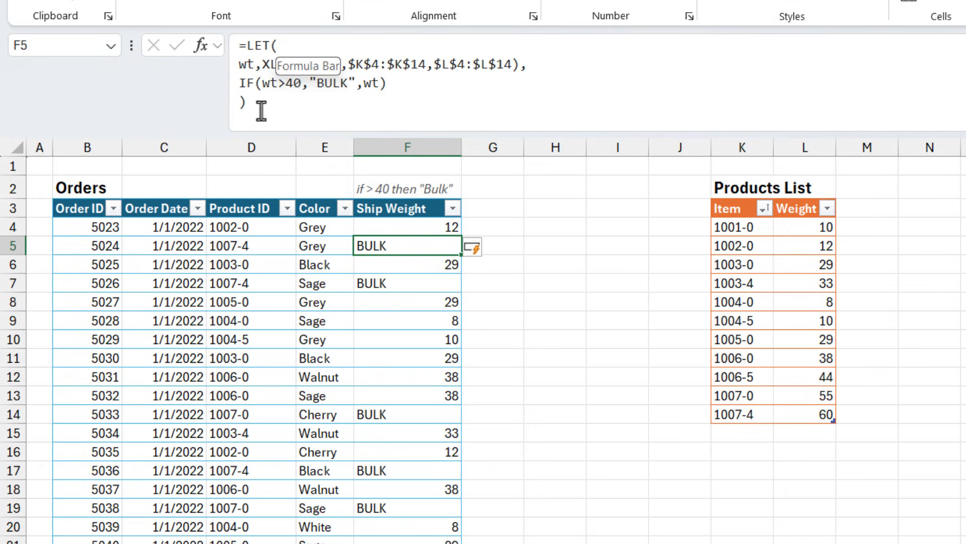
{"action": "left_click", "coordinate": [271, 125]}
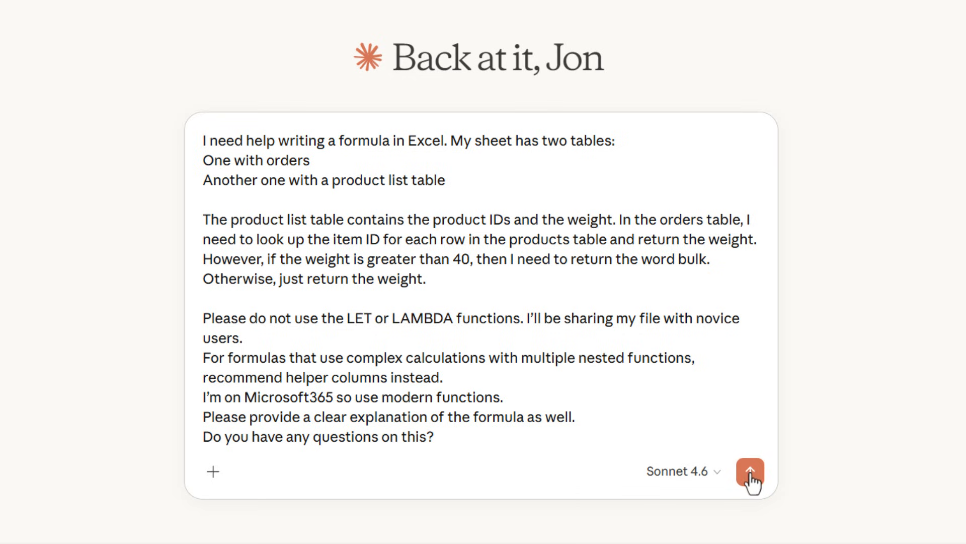
Switch to Claude, submit the prompt requesting the weight lookup formula without LET or LAMBDA, and read the suggested formula, explanation and repeated-XLOOKUP note
{"action": "left_click", "coordinate": [750, 471]}
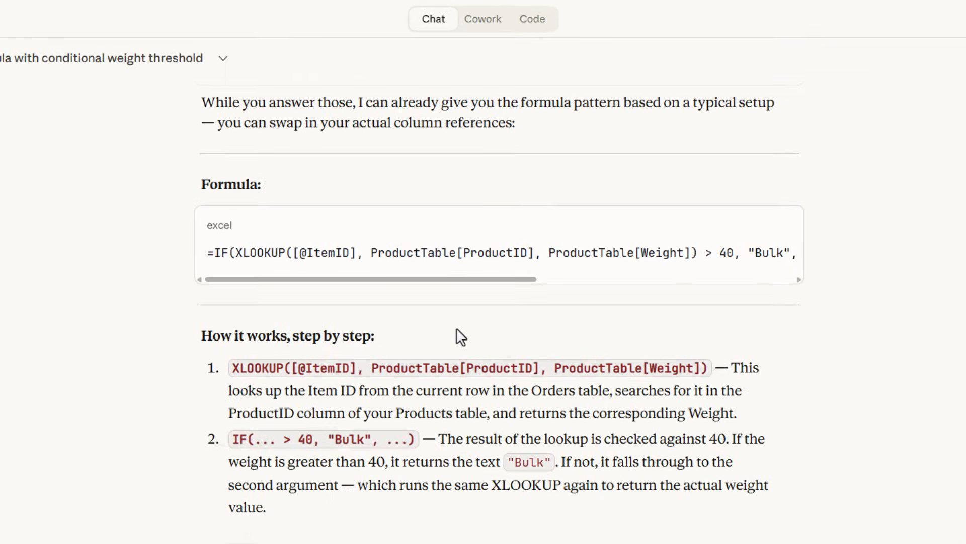
{"action": "left_click_drag", "start_coordinate": [418, 279], "coordinate": [661, 283]}
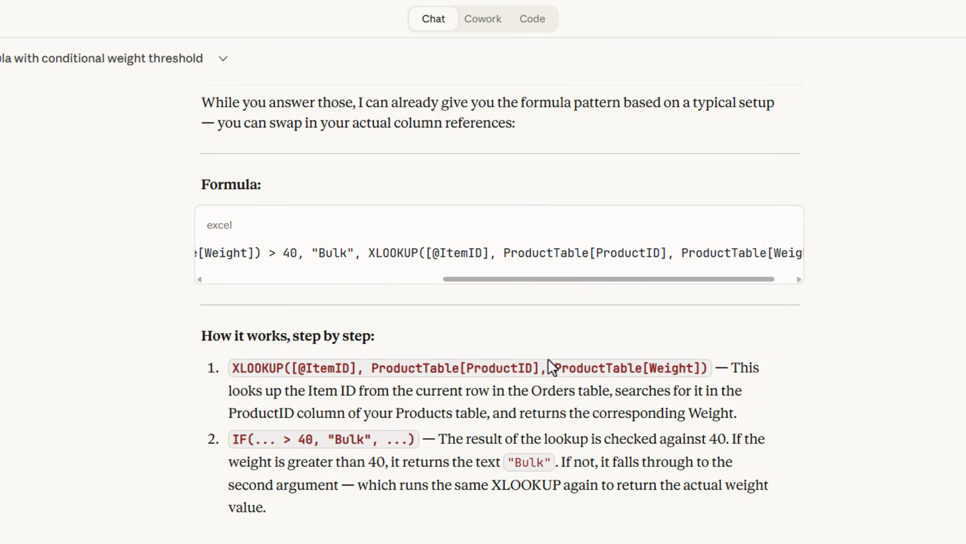
{"action": "scroll", "coordinate": [519, 393], "scroll_direction": "down", "scroll_amount": 1}
{"action": "scroll", "coordinate": [512, 405], "scroll_direction": "down", "scroll_amount": 5}
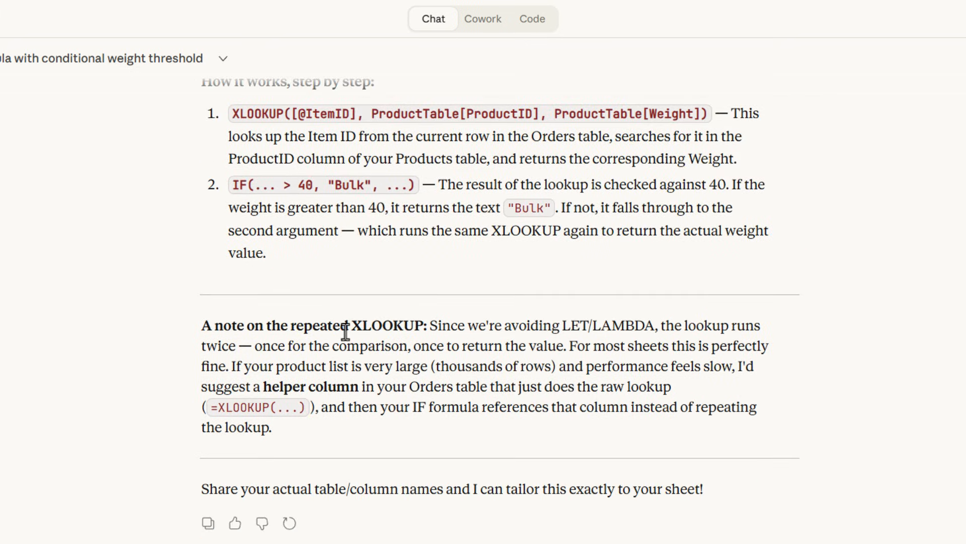